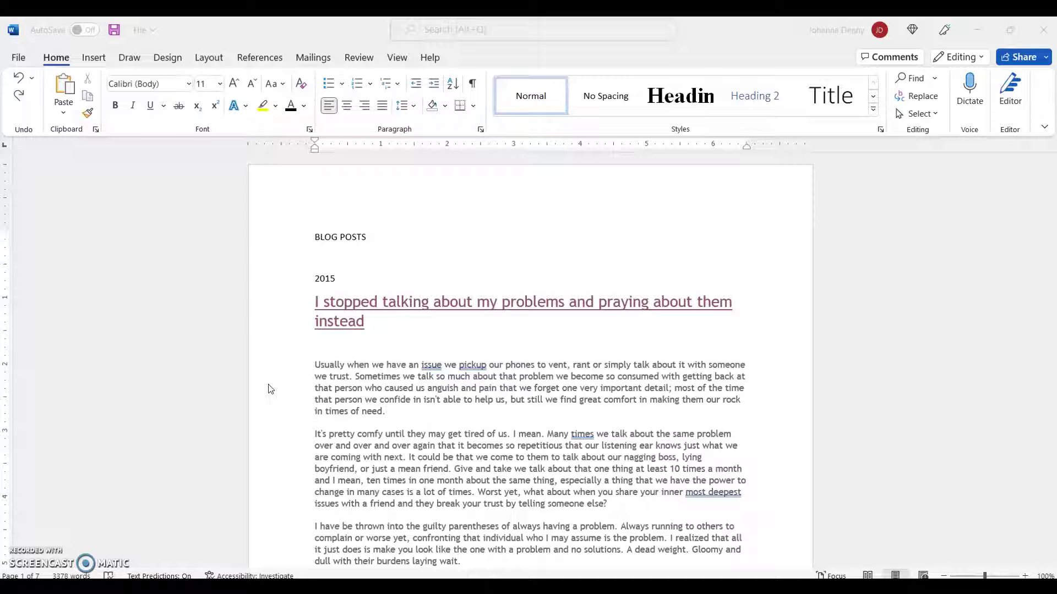
- Select the entire 3,378-word blog post, finishing with Ctrl+A
{"action": "scroll", "coordinate": [407, 425], "scroll_direction": "down", "scroll_amount": 10}
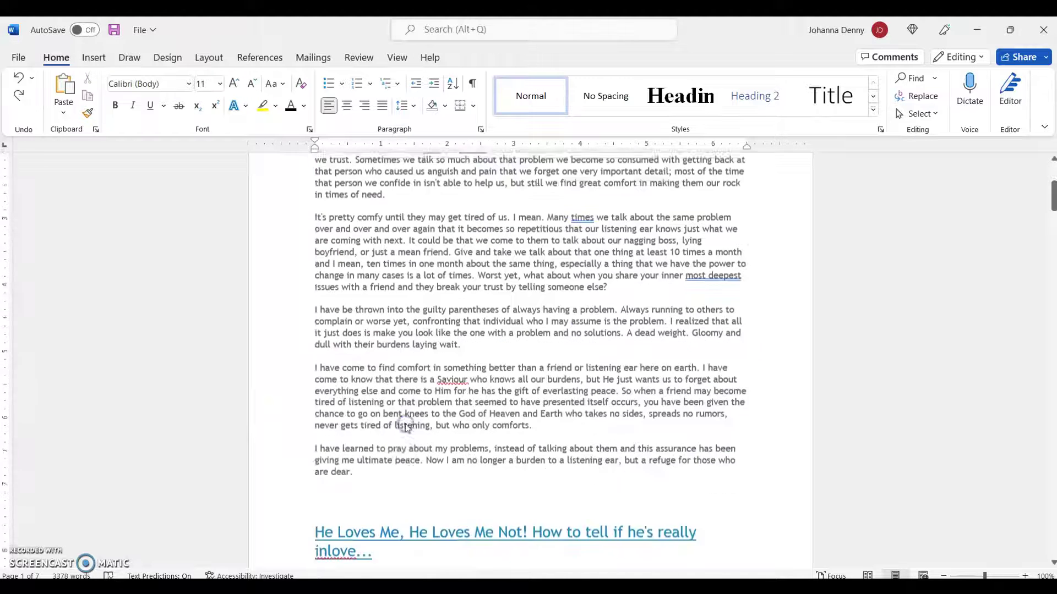
{"action": "scroll", "coordinate": [405, 424], "scroll_direction": "down", "scroll_amount": 20}
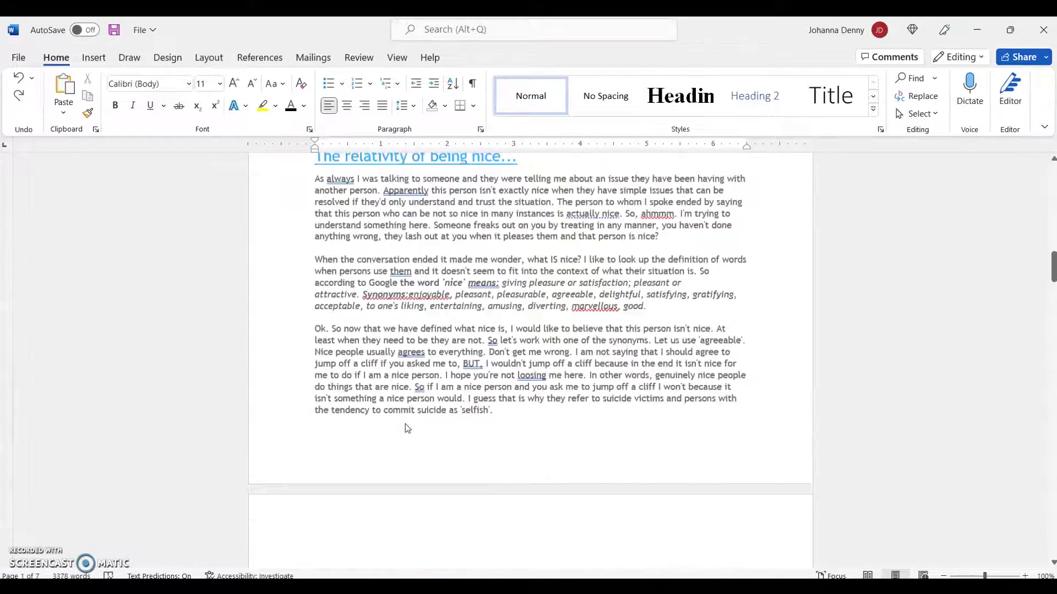
{"action": "scroll", "coordinate": [405, 424], "scroll_direction": "up", "scroll_amount": 20}
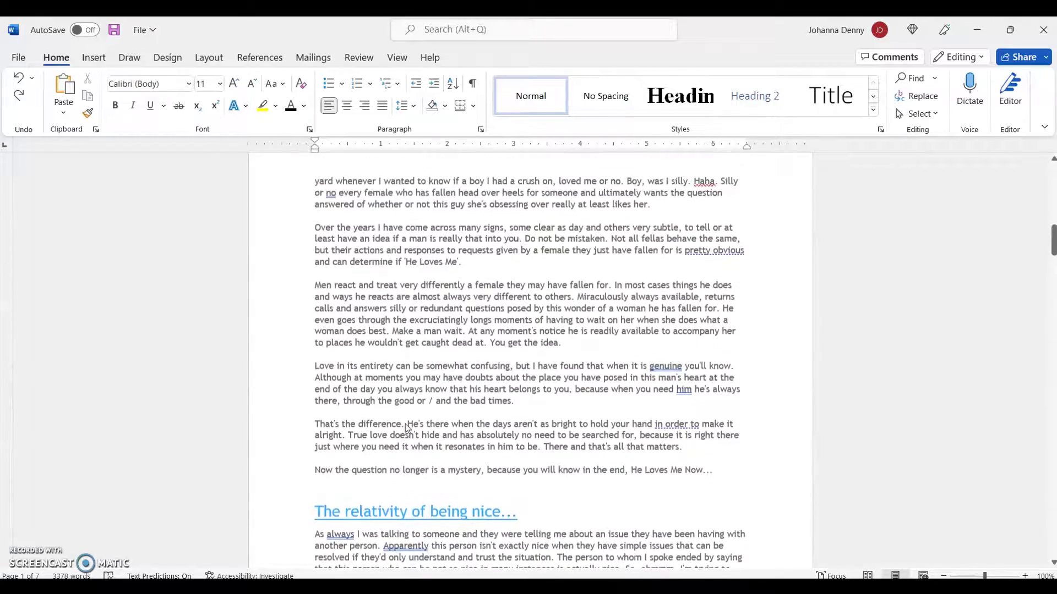
{"action": "scroll", "coordinate": [406, 427], "scroll_direction": "up", "scroll_amount": 6}
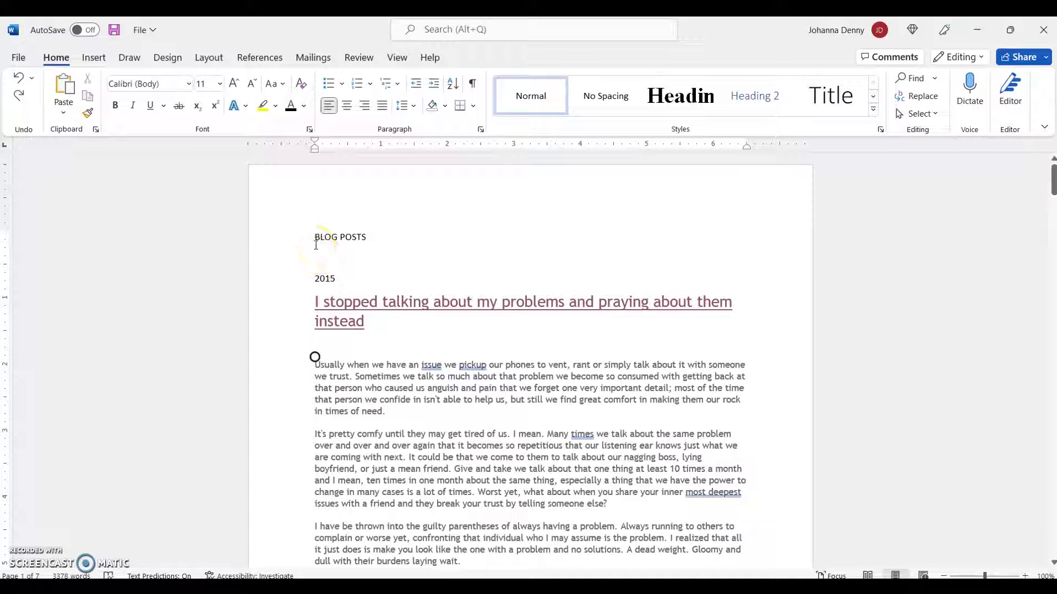
{"action": "left_click", "coordinate": [436, 376]}
{"action": "left_click", "coordinate": [60, 64]}
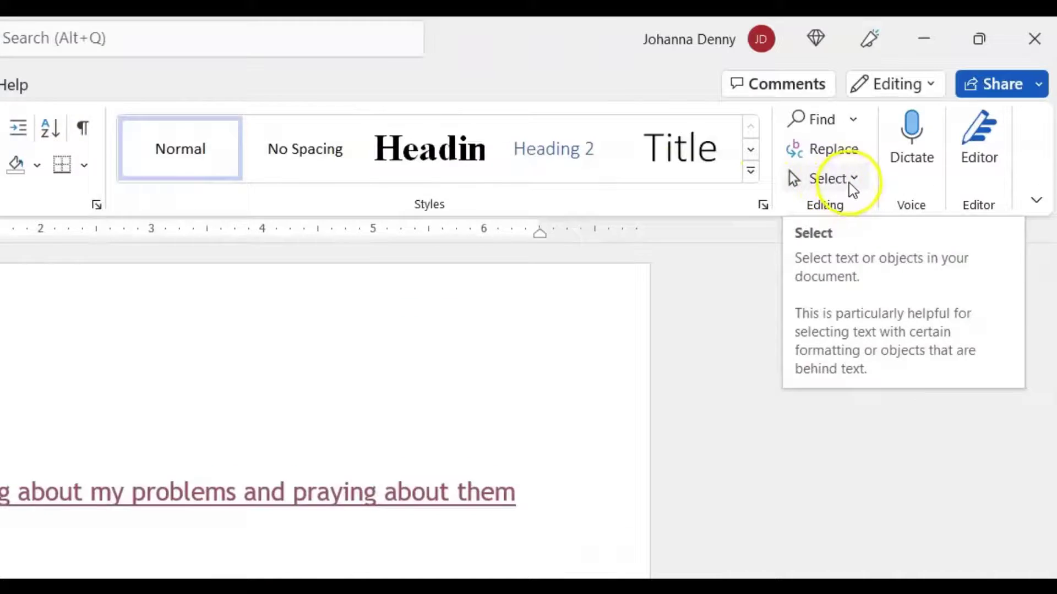
{"action": "left_click", "coordinate": [929, 117]}
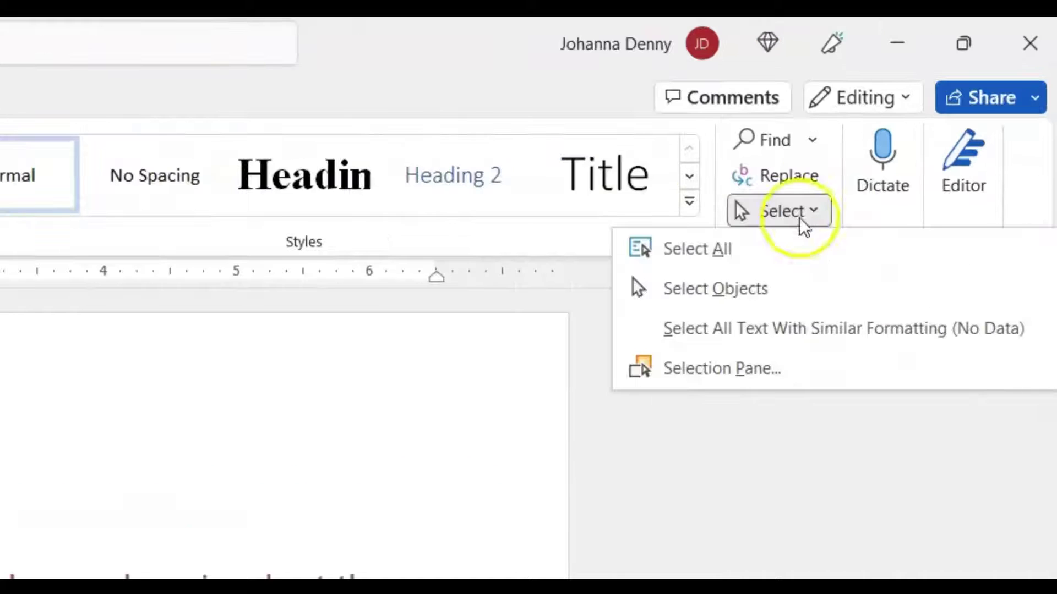
{"action": "left_click", "coordinate": [731, 250]}
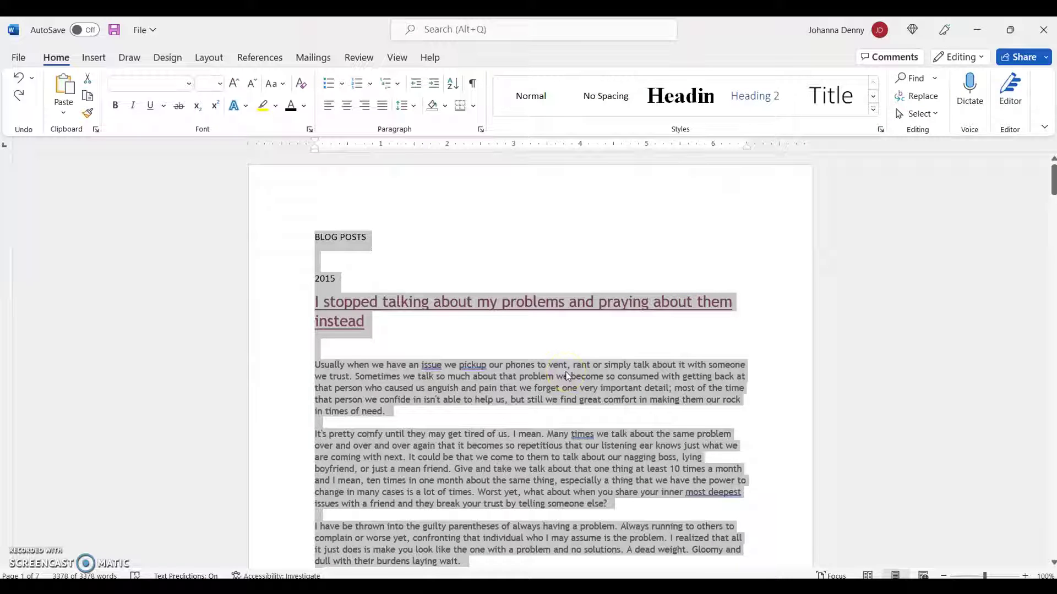
{"action": "left_click", "coordinate": [567, 376]}
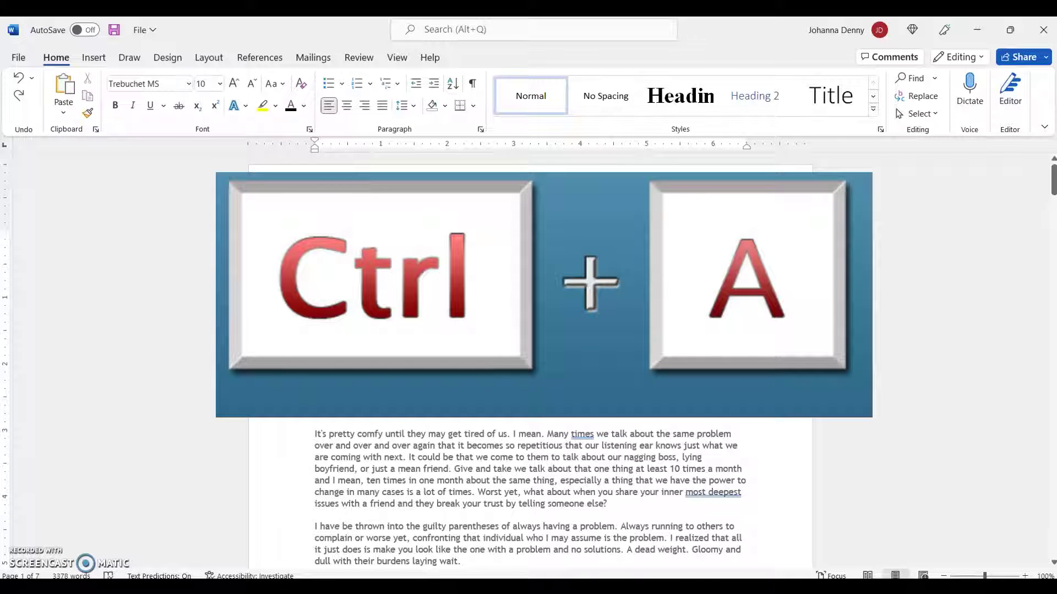
{"action": "key", "text": "ctrl+a"}
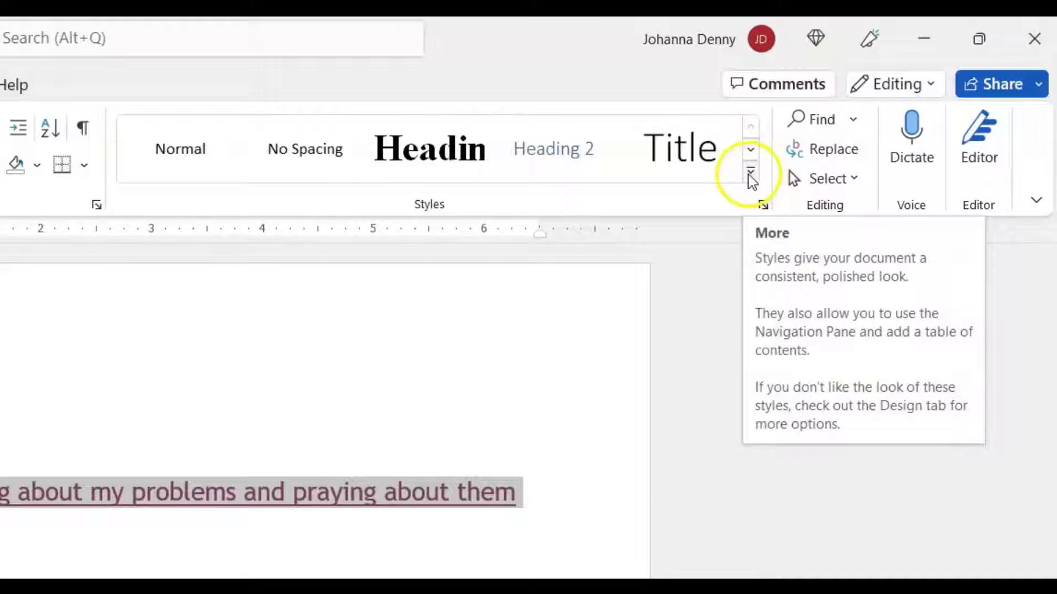
- Apply Clear Formatting from the Styles gallery to the whole selected blog post
{"action": "left_click", "coordinate": [752, 171]}
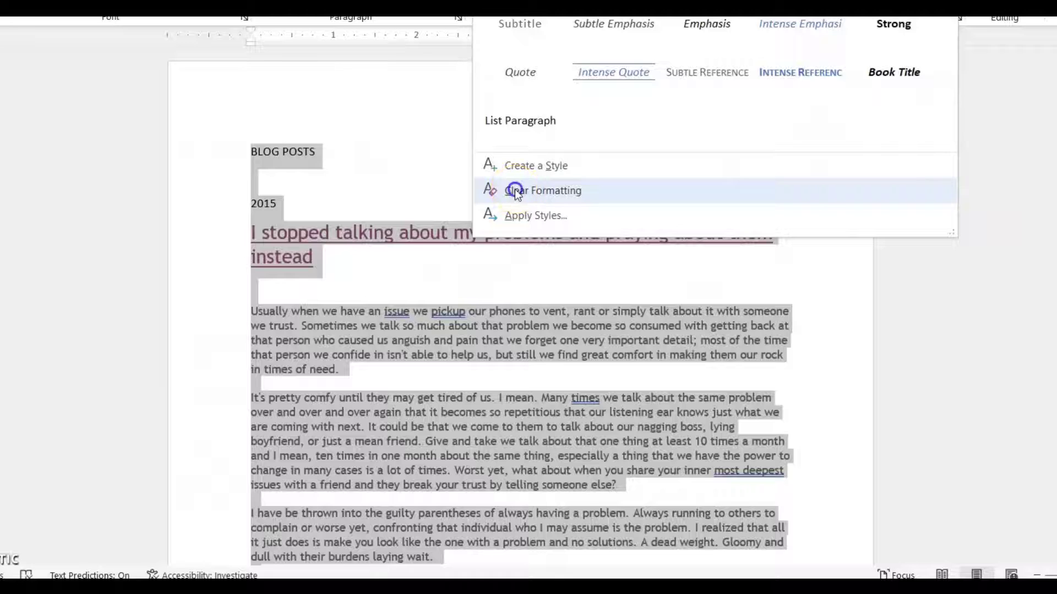
{"action": "left_click", "coordinate": [209, 436]}
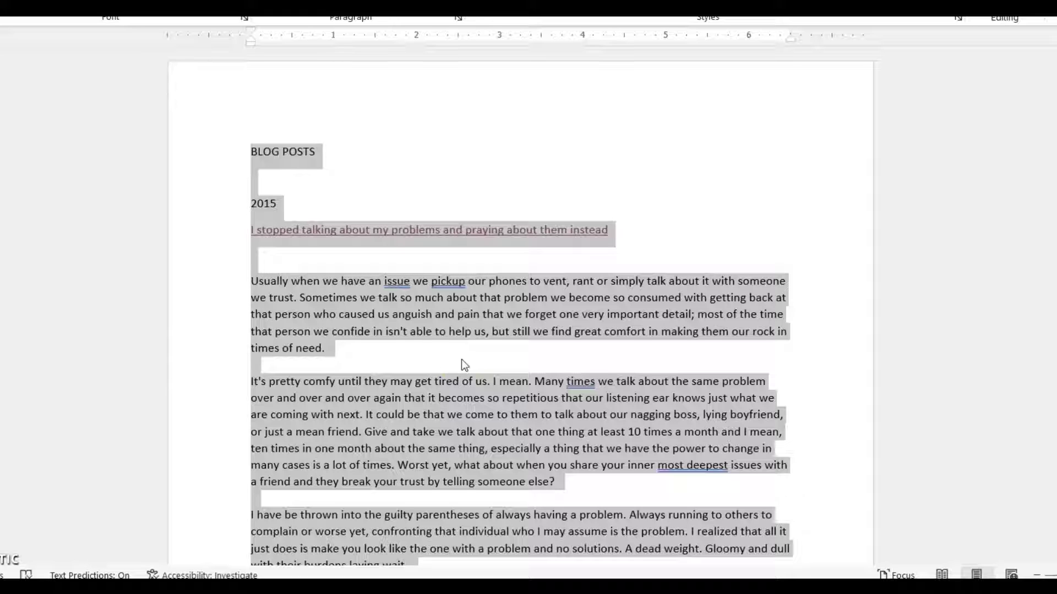
{"action": "left_click_drag", "start_coordinate": [461, 360], "coordinate": [302, 282]}
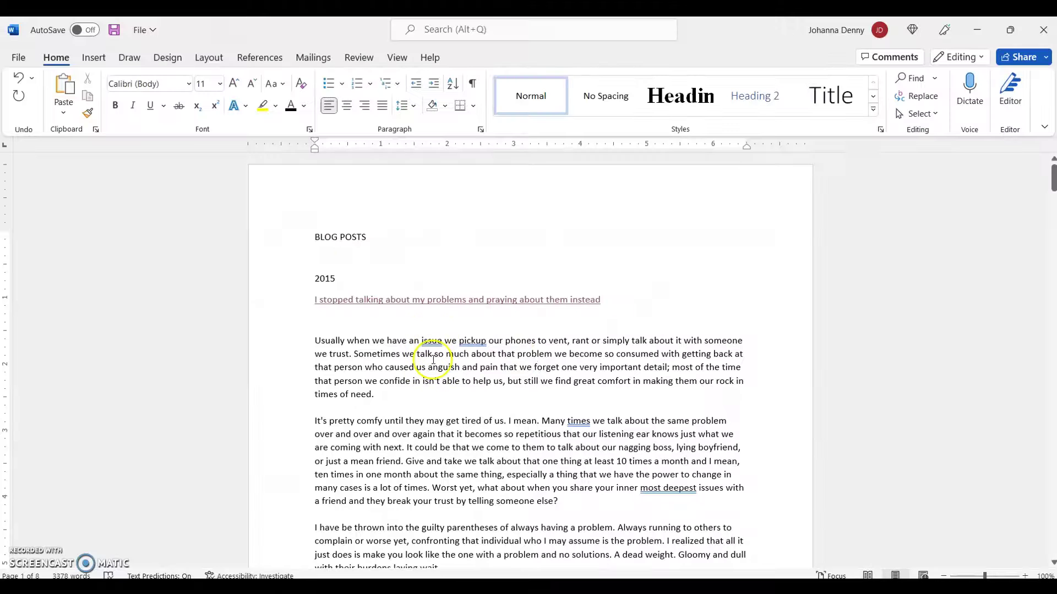
{"action": "key", "text": "ctrl+a"}
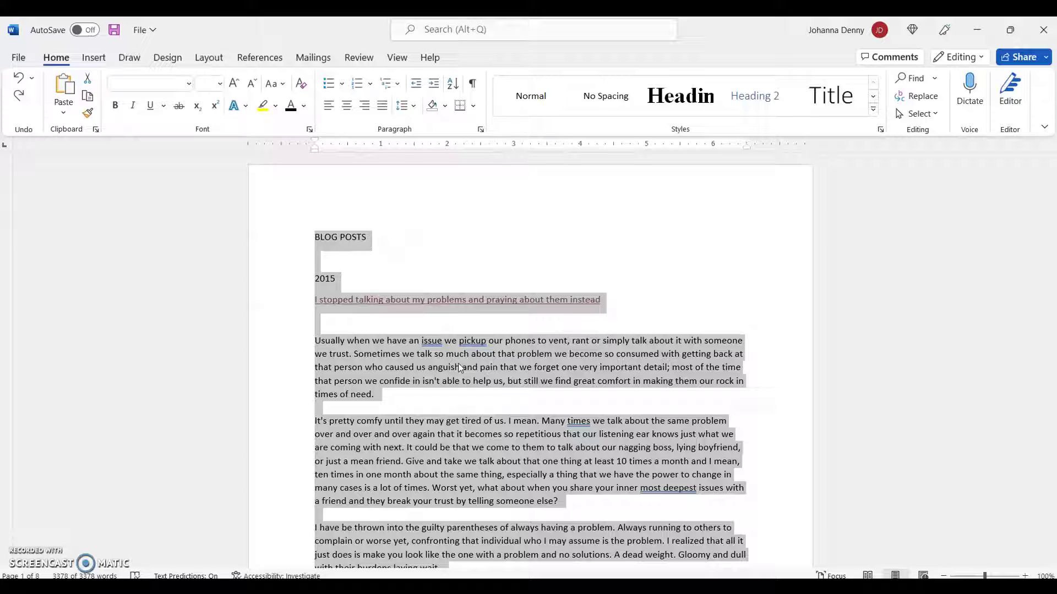
{"action": "key", "text": "ctrl+shift+F9"}
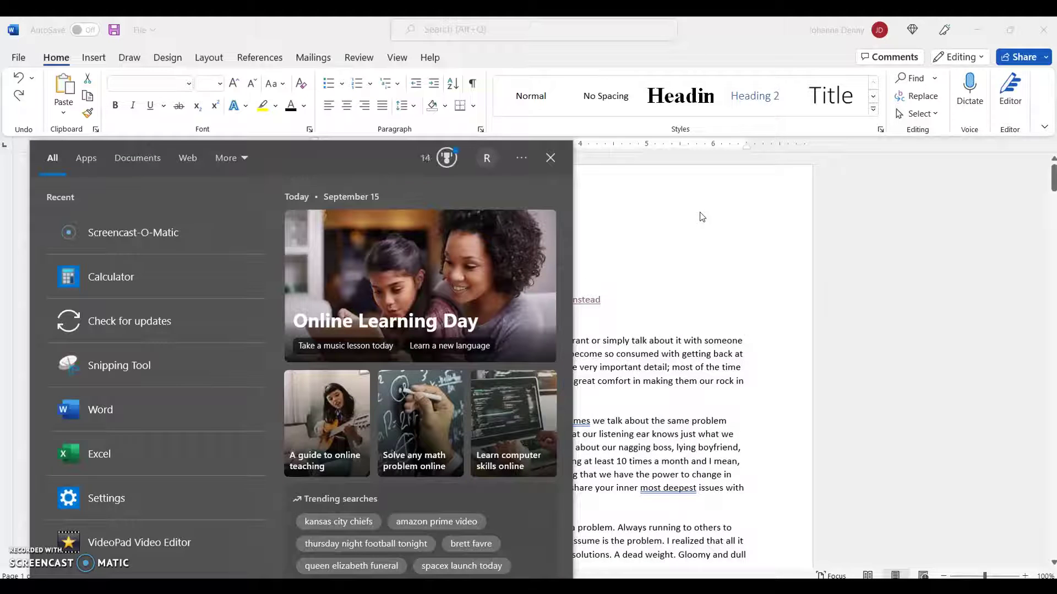
{"action": "left_click", "coordinate": [642, 393]}
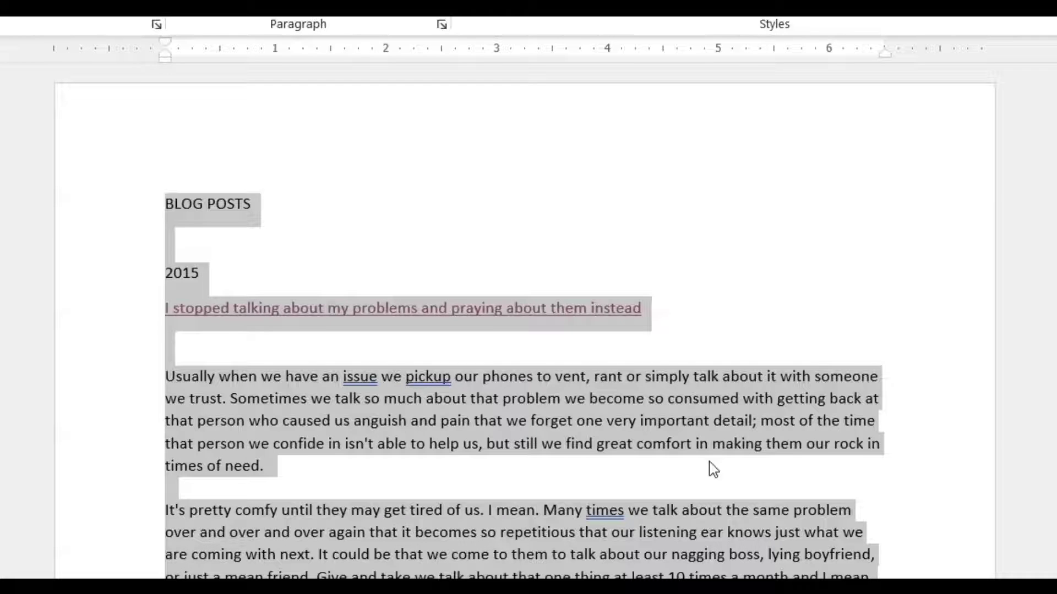
- Unlink all hyperlinks with Ctrl+Shift+F9, then deselect and scroll through to check the post titles
{"action": "key", "text": "ctrl+shift+F9"}
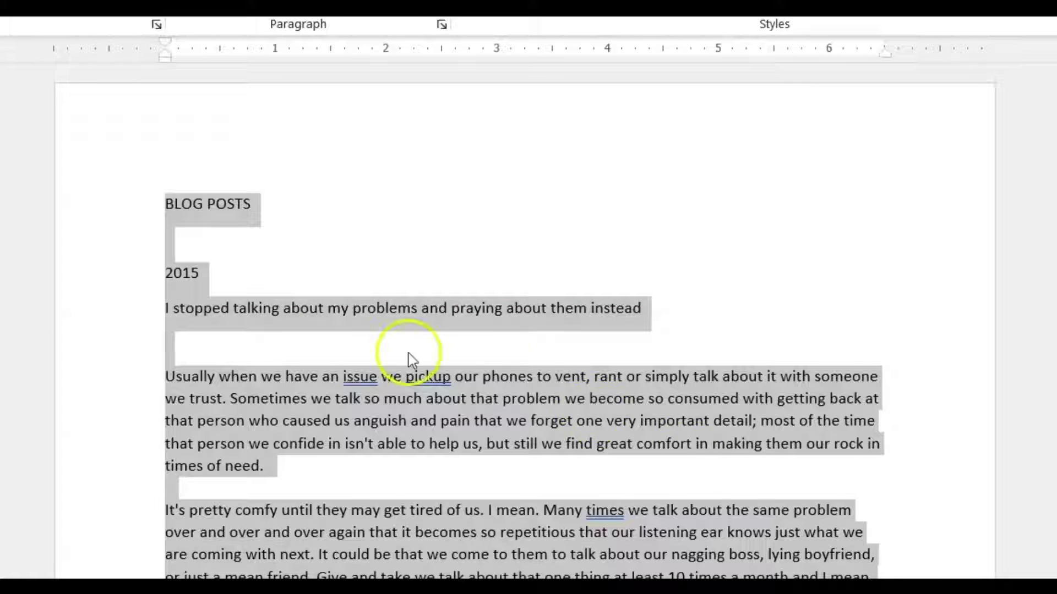
{"action": "left_click", "coordinate": [370, 343]}
{"action": "scroll", "coordinate": [389, 523], "scroll_direction": "down", "scroll_amount": 20}
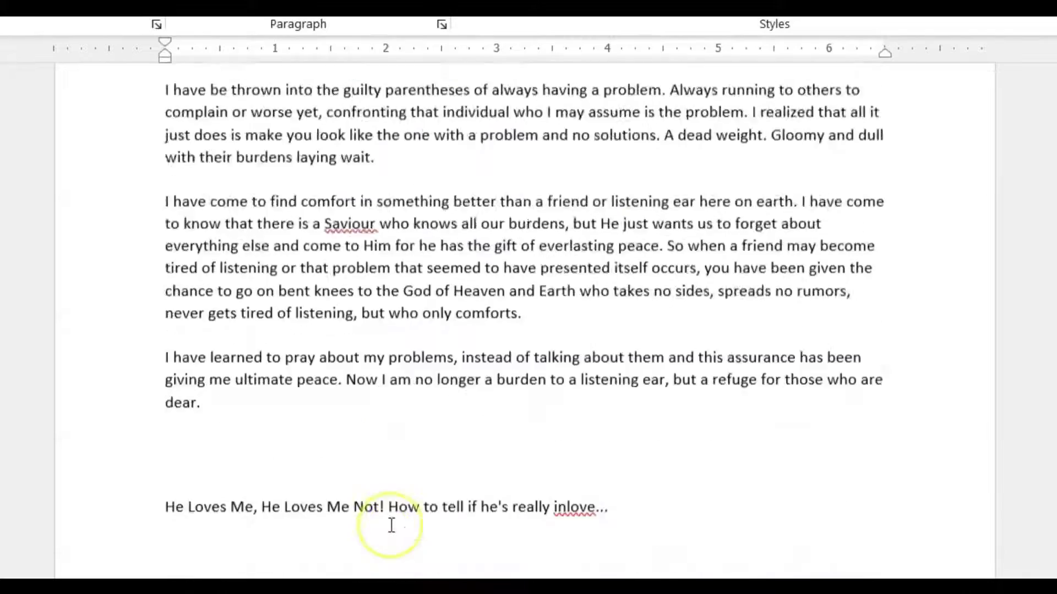
{"action": "scroll", "coordinate": [391, 525], "scroll_direction": "down", "scroll_amount": 1}
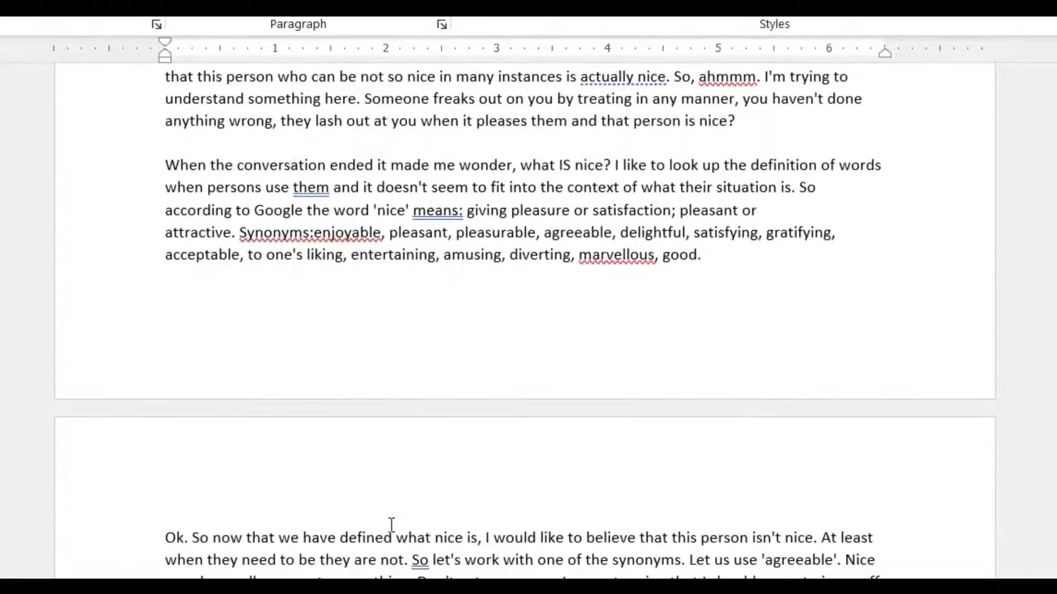
{"action": "scroll", "coordinate": [392, 525], "scroll_direction": "down", "scroll_amount": 20}
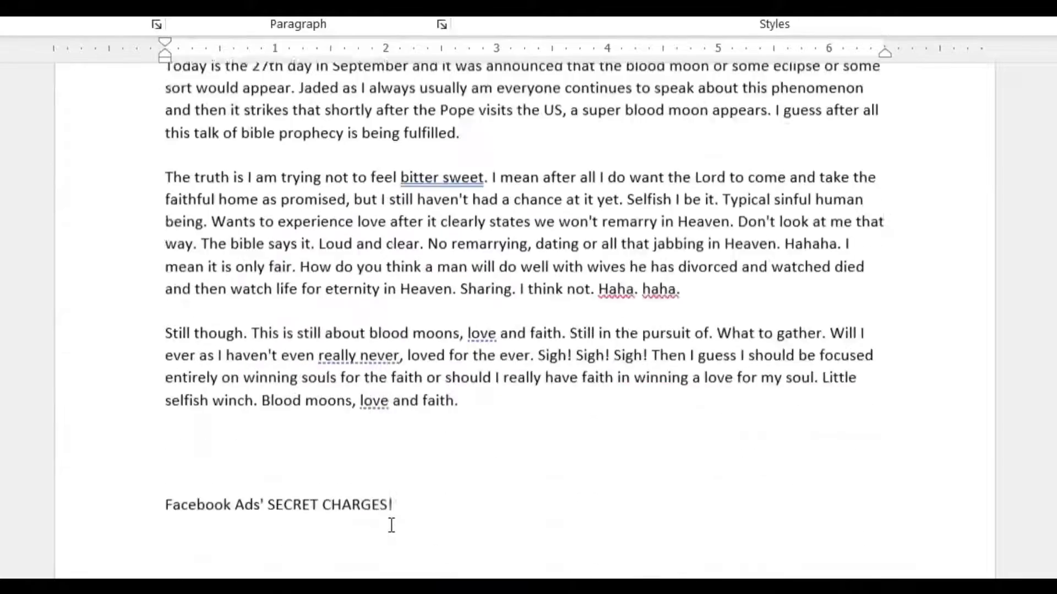
{"action": "scroll", "coordinate": [392, 525], "scroll_direction": "up", "scroll_amount": 20}
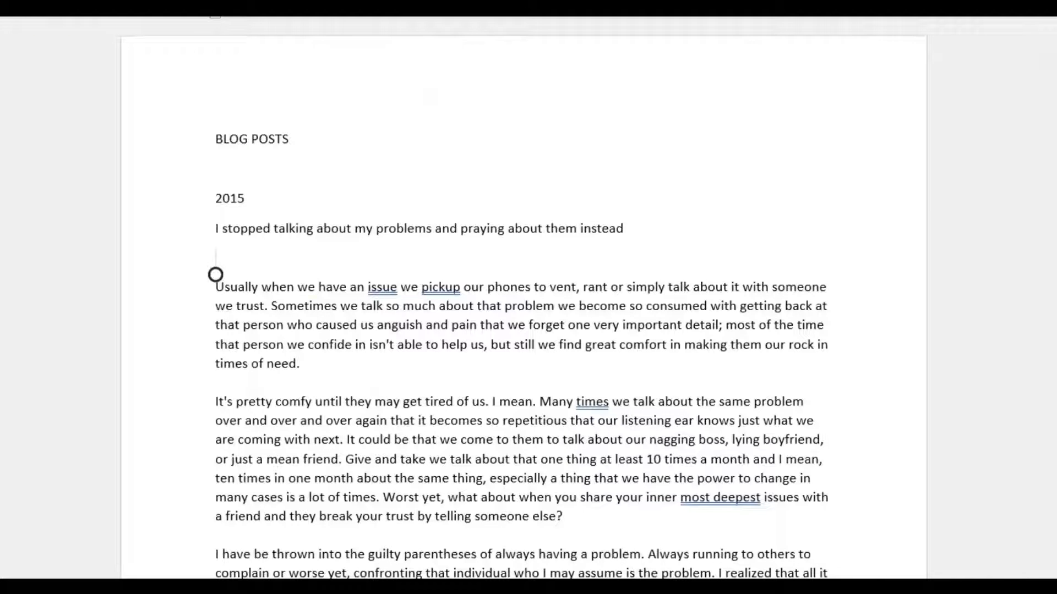
{"action": "left_click", "coordinate": [316, 333]}
- Select all the blog post text and cut it to the clipboard
{"action": "key", "text": "ctrl+a"}
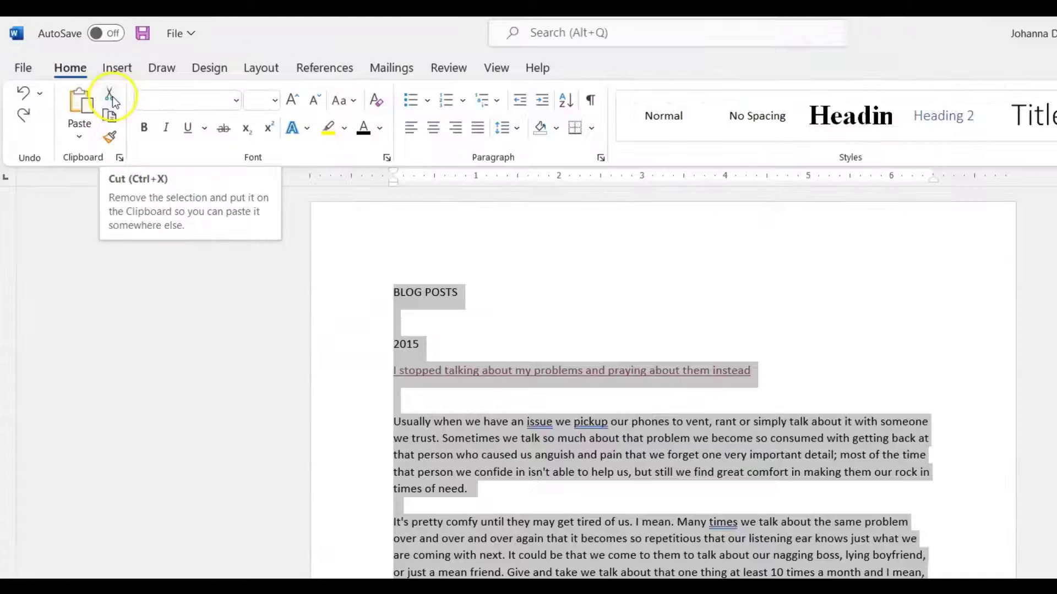
{"action": "left_click", "coordinate": [180, 143]}
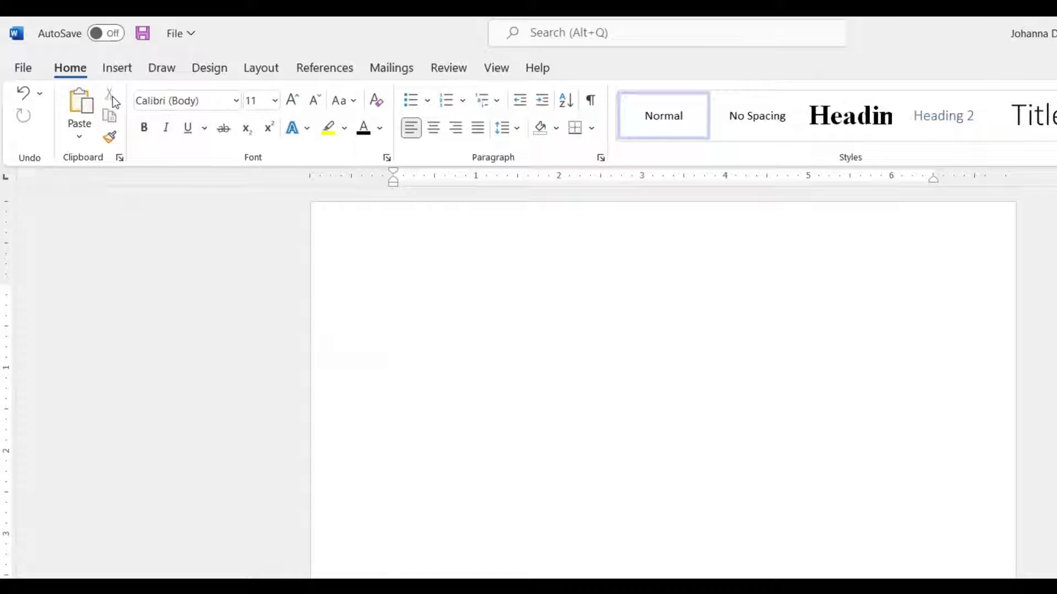
{"action": "left_click", "coordinate": [79, 136]}
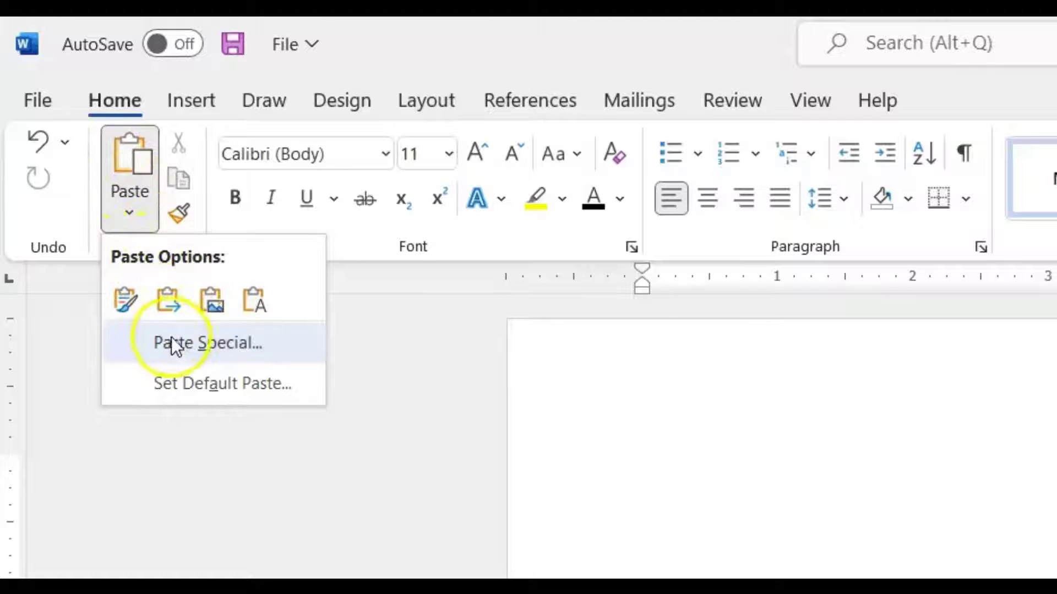
- Paste the blog post back in as Unformatted Text through Paste Special
{"action": "left_click", "coordinate": [210, 346]}
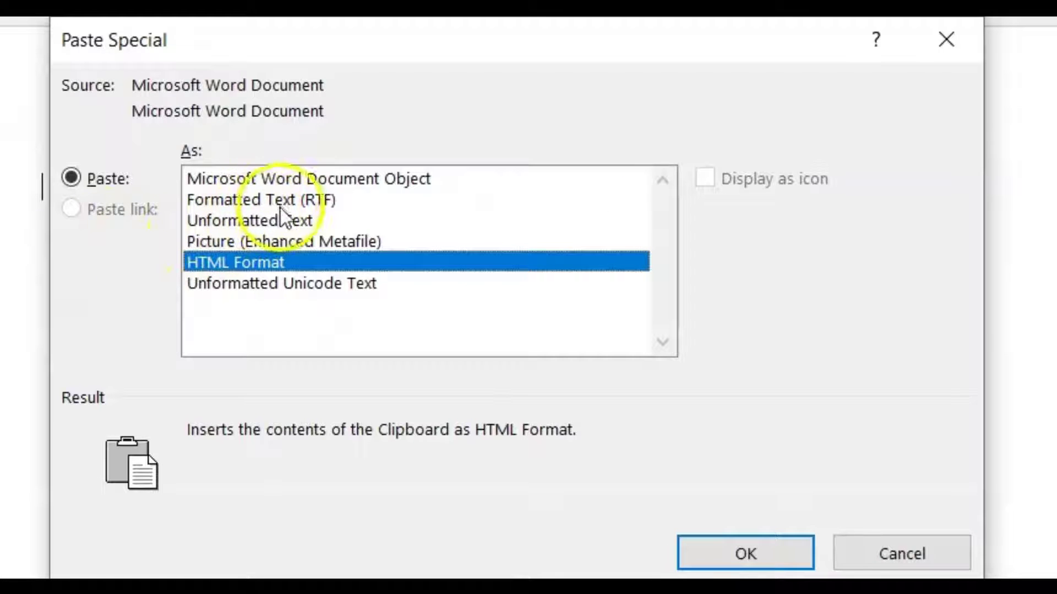
{"action": "left_click", "coordinate": [254, 223]}
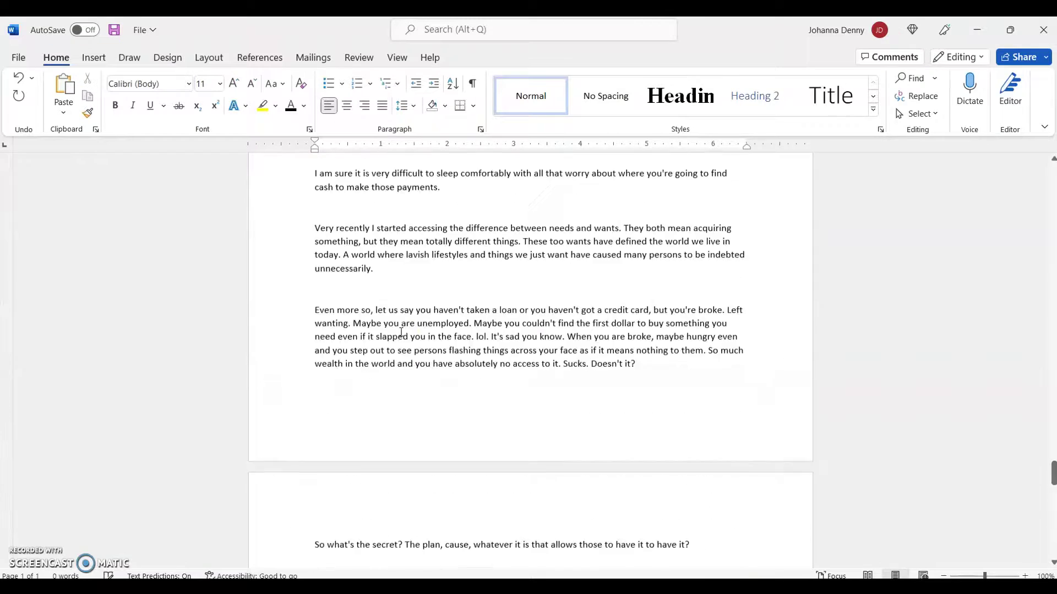
{"action": "scroll", "coordinate": [401, 332], "scroll_direction": "up", "scroll_amount": 20}
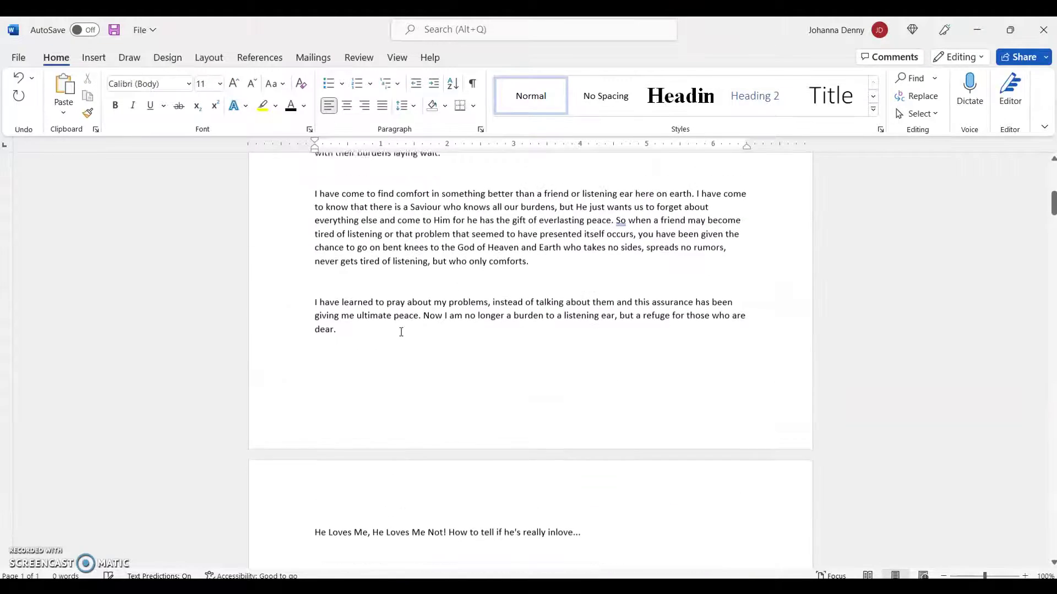
{"action": "scroll", "coordinate": [401, 332], "scroll_direction": "down", "scroll_amount": 3}
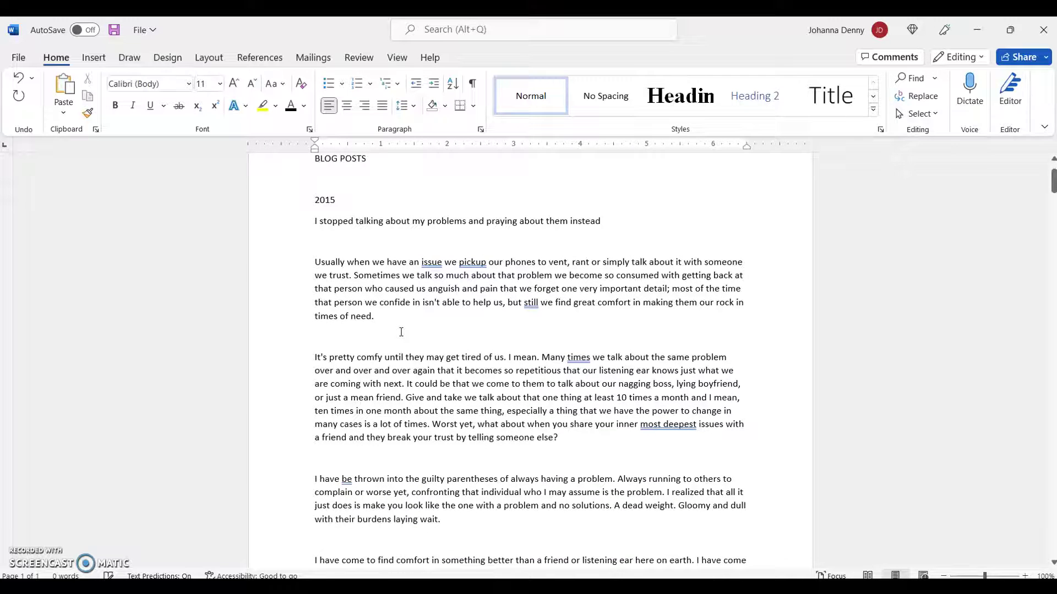
{"action": "scroll", "coordinate": [401, 332], "scroll_direction": "down", "scroll_amount": 15}
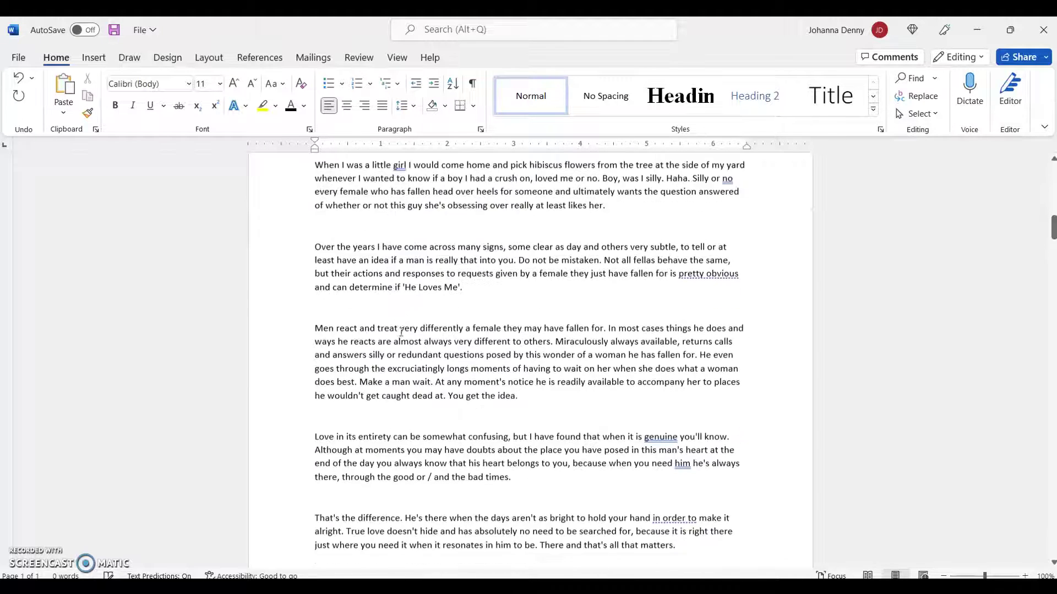
{"action": "scroll", "coordinate": [400, 332], "scroll_direction": "up", "scroll_amount": 6}
{"action": "scroll", "coordinate": [401, 332], "scroll_direction": "up", "scroll_amount": 10}
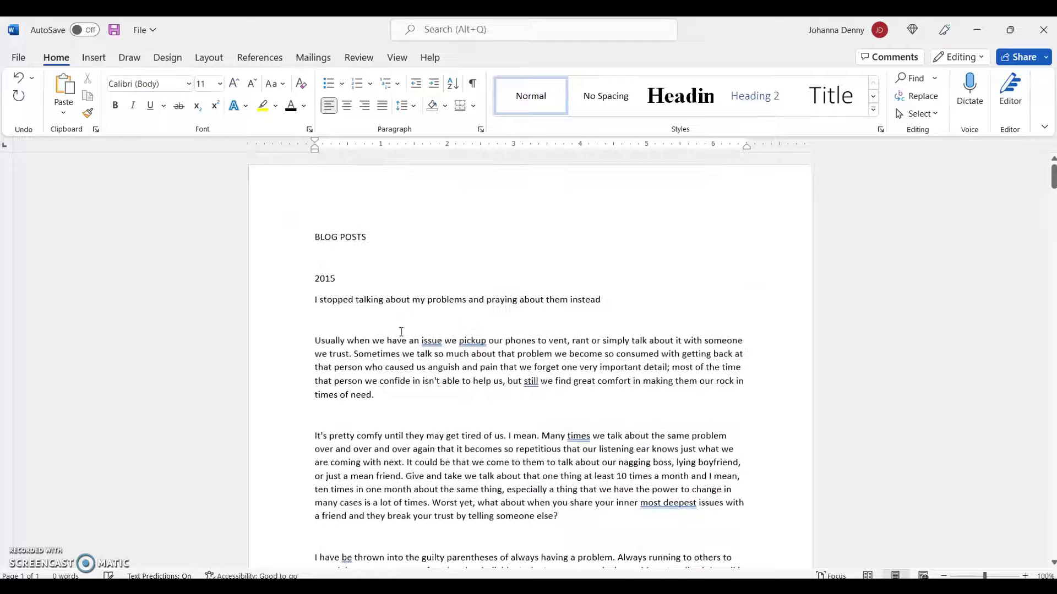
{"action": "left_click", "coordinate": [386, 305]}
{"action": "left_click", "coordinate": [873, 109]}
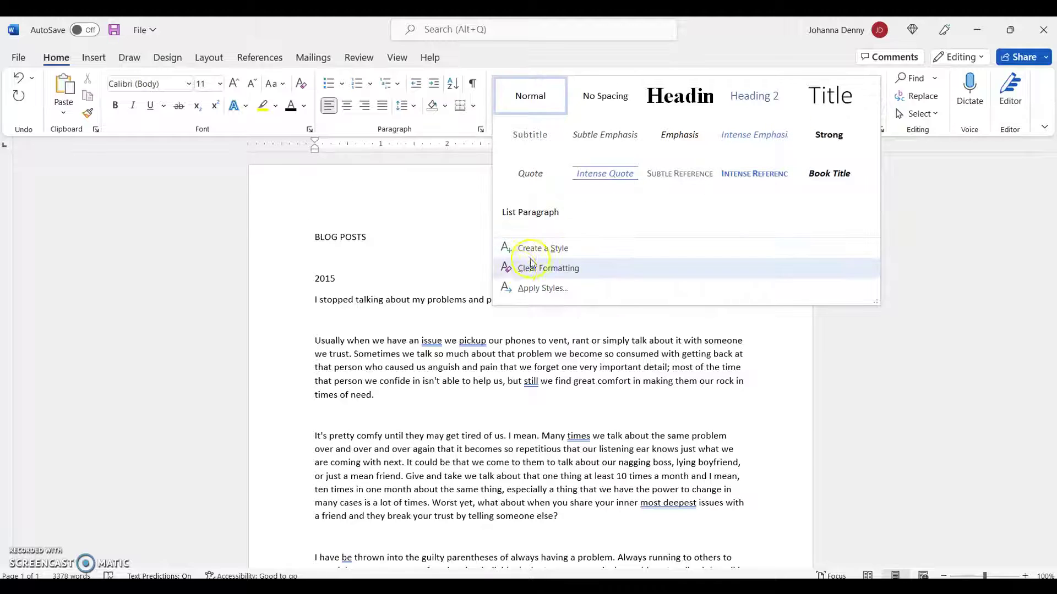
{"action": "left_click", "coordinate": [519, 270]}
{"action": "left_click", "coordinate": [429, 381]}
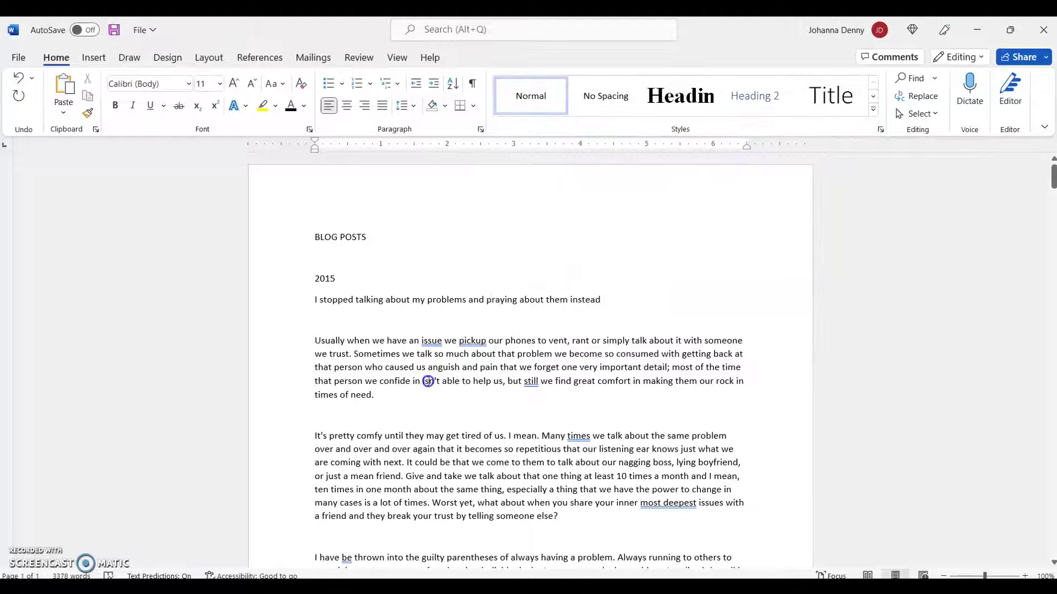